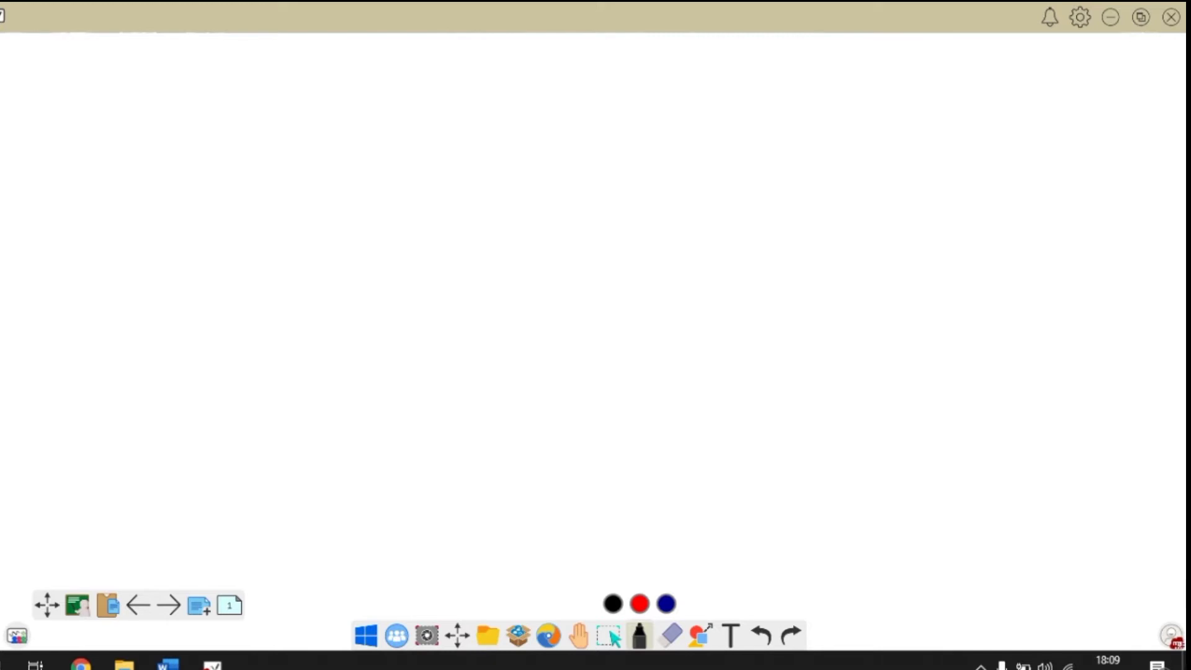
# Step: Sign in to myViewBoard with a Google account and return to the whiteboard window
pyautogui.click(1172, 639)
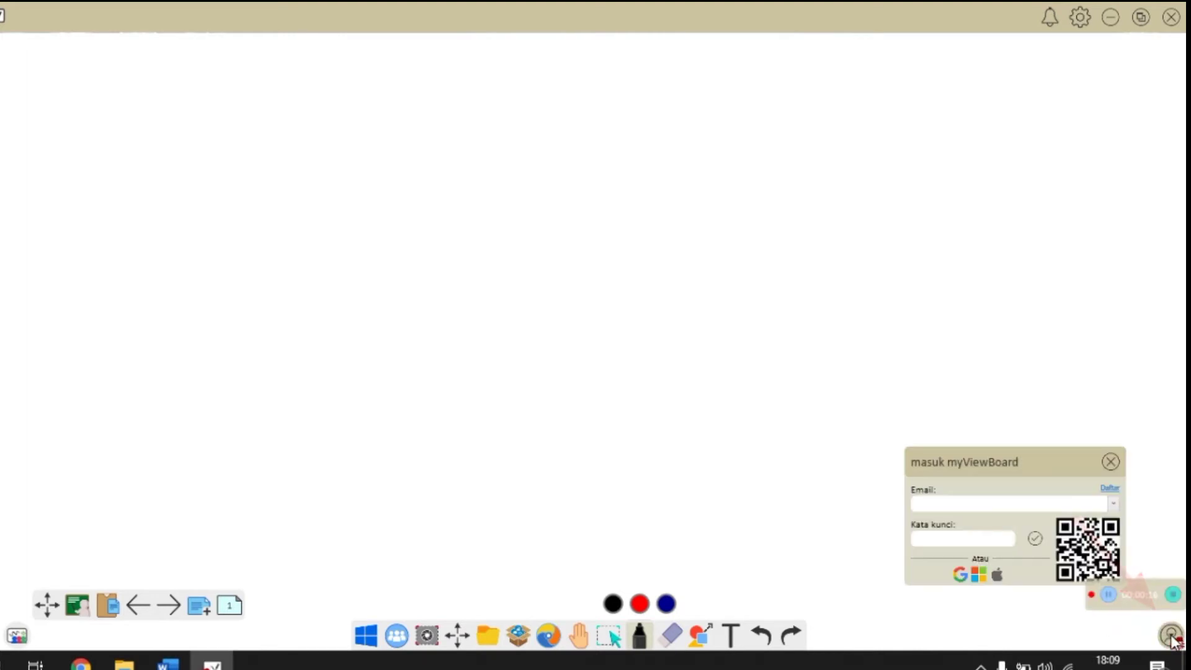
pyautogui.click(961, 576)
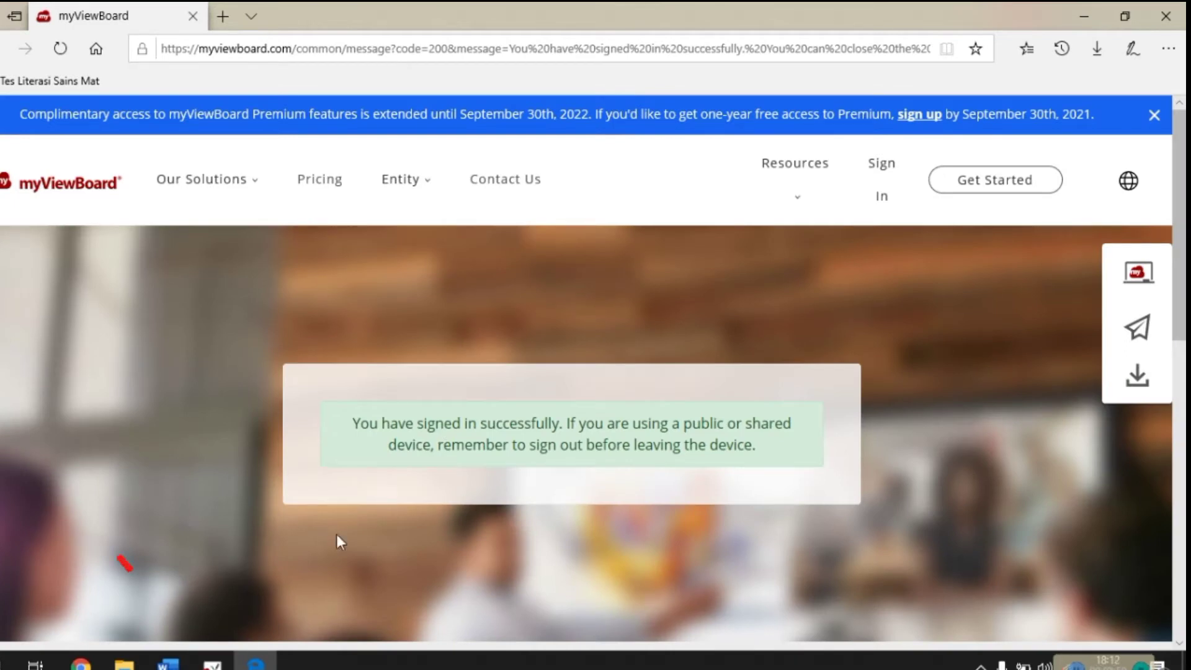
pyautogui.moveTo(212, 662)
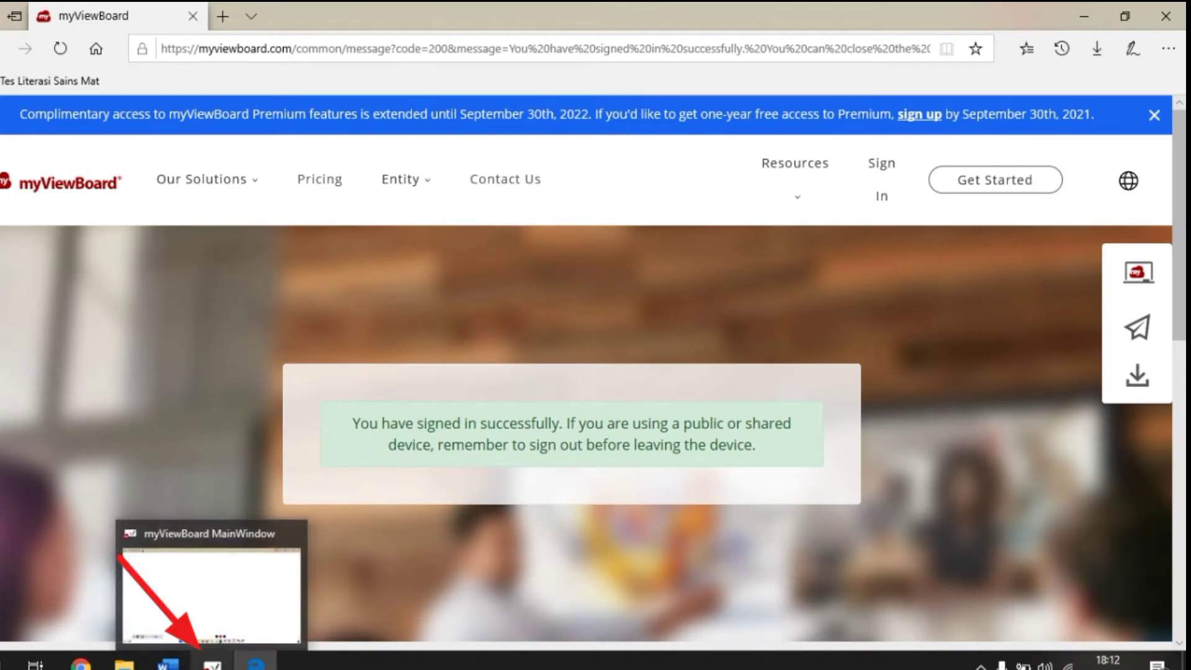
pyautogui.click(213, 589)
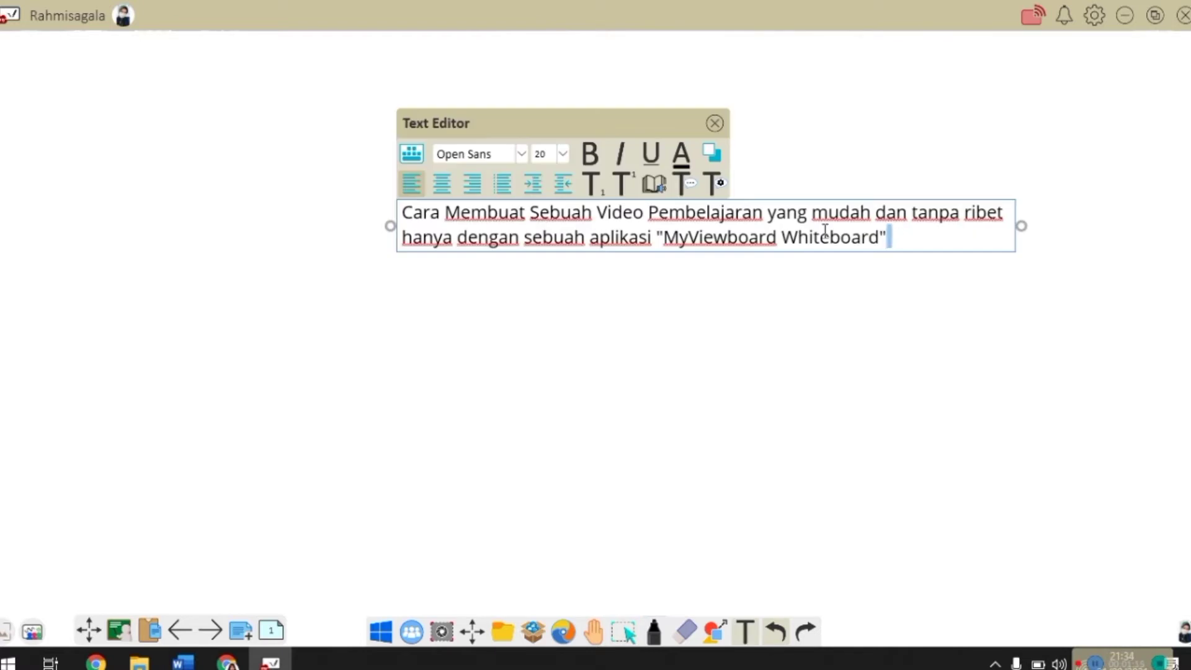
# Step: Select the whole title text on the page and set its font to Pristina
pyautogui.moveTo(891, 237); pyautogui.dragTo(403, 214)
pyautogui.click(524, 154)
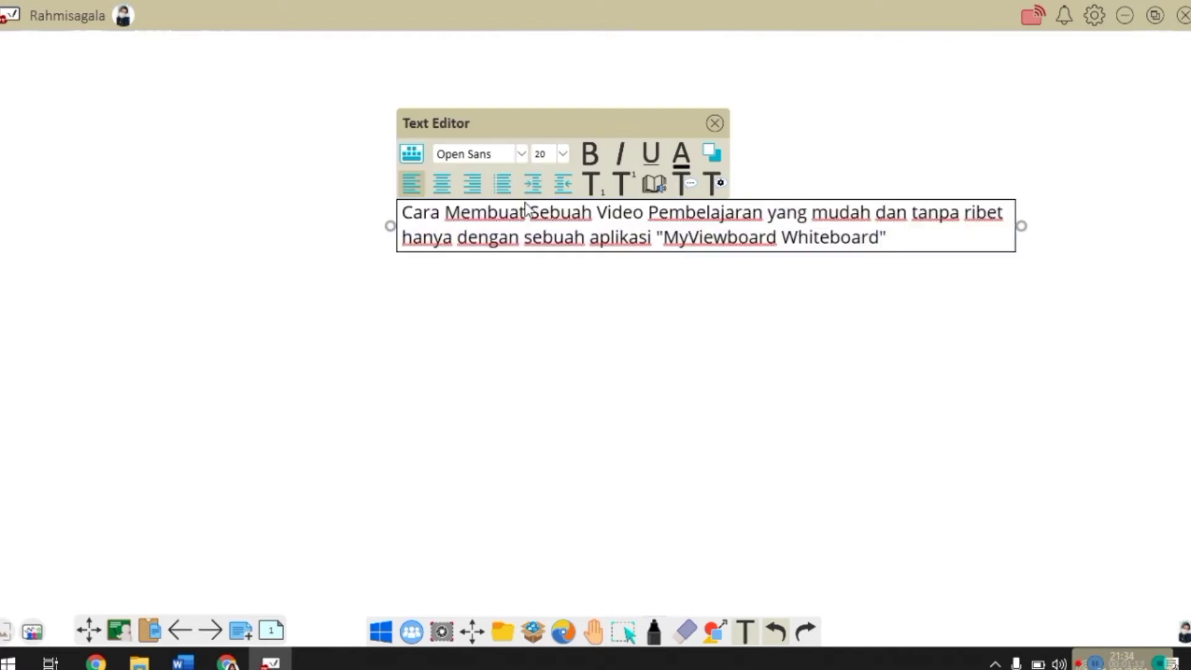
pyautogui.click(493, 160)
pyautogui.scroll(-5, 490, 248)
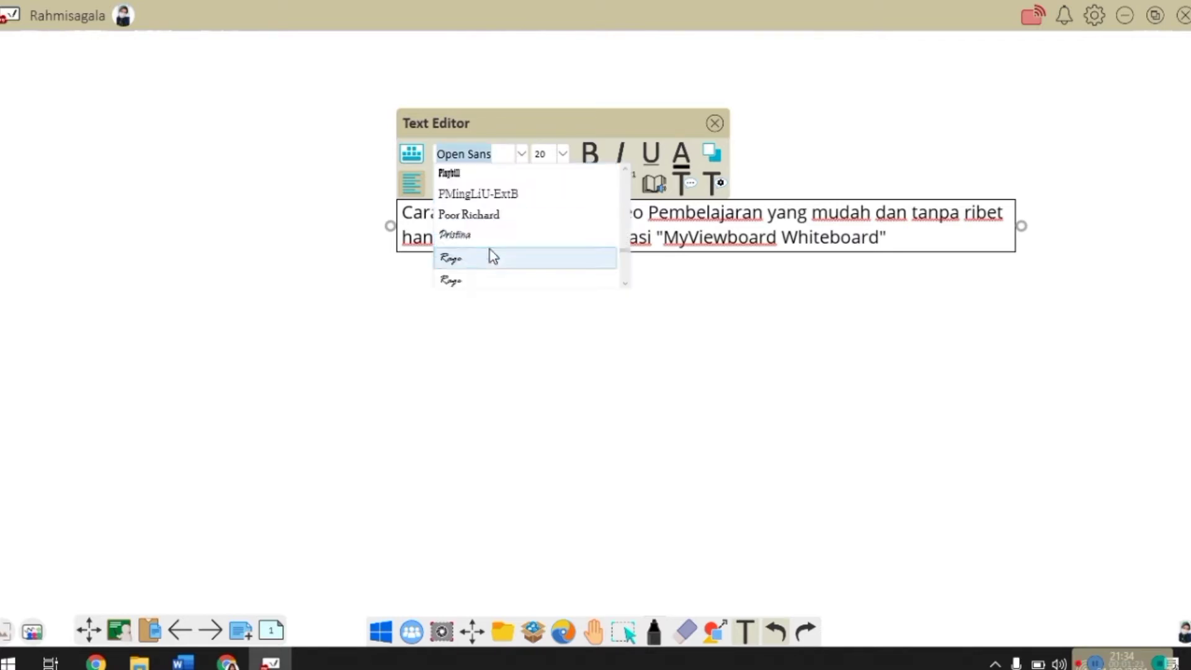
pyautogui.scroll(-1, 489, 249)
pyautogui.scroll(2, 487, 229)
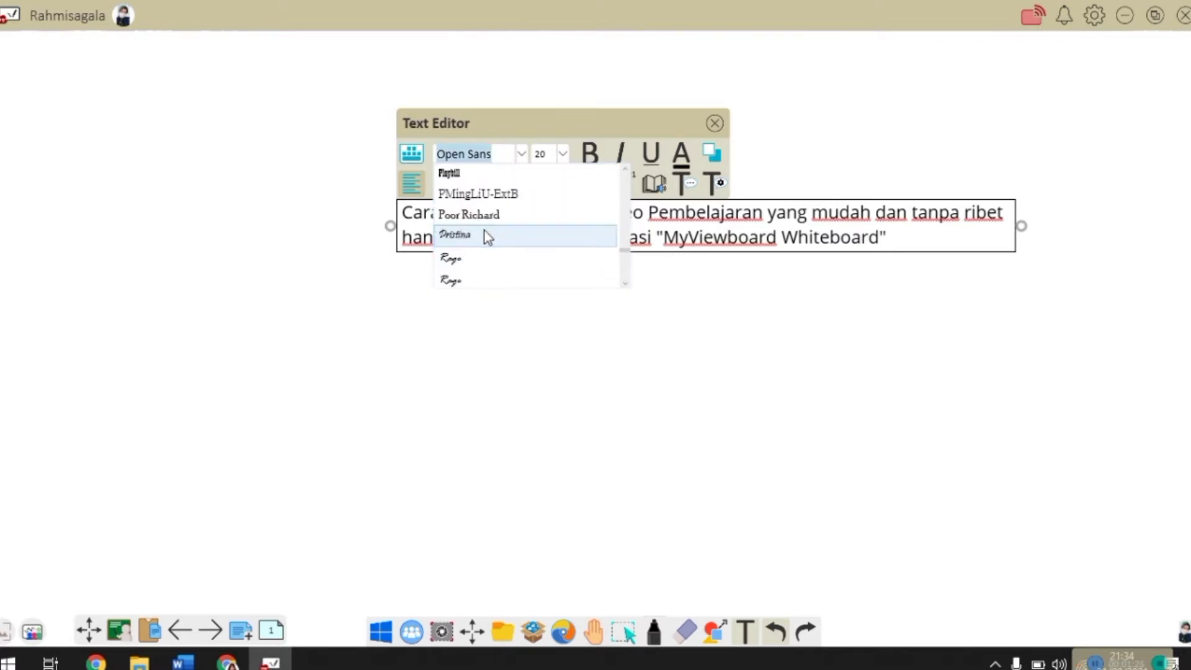
pyautogui.click(487, 228)
# Step: Set the title text's font size to 32
pyautogui.click(517, 153)
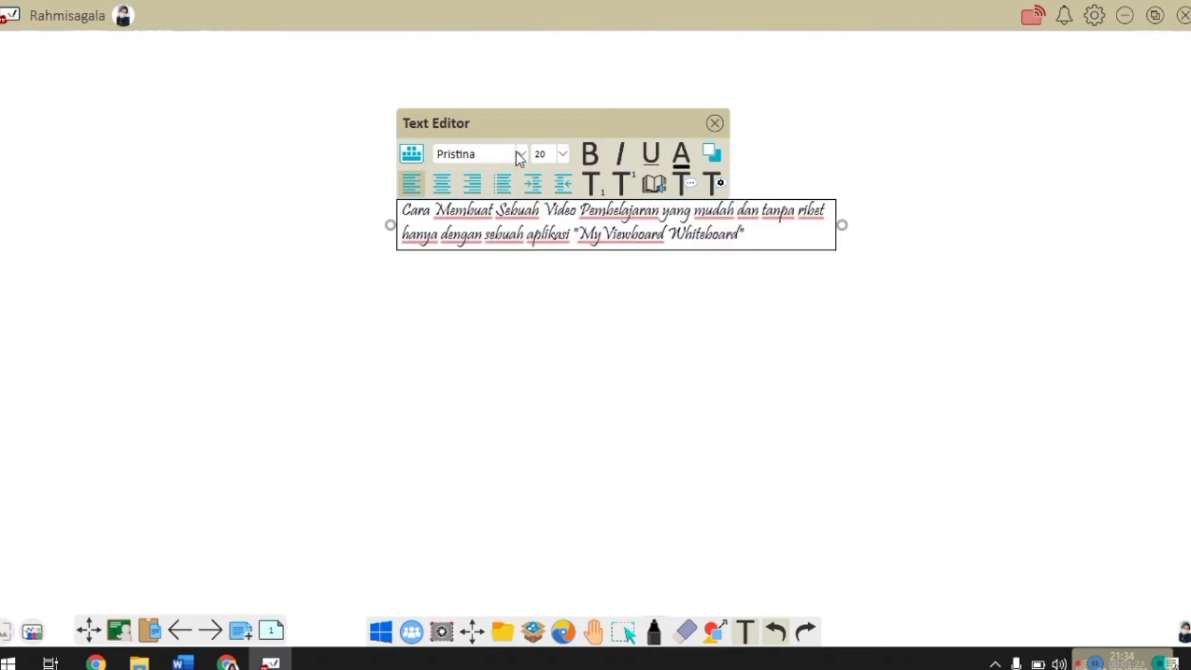
pyautogui.click(518, 153)
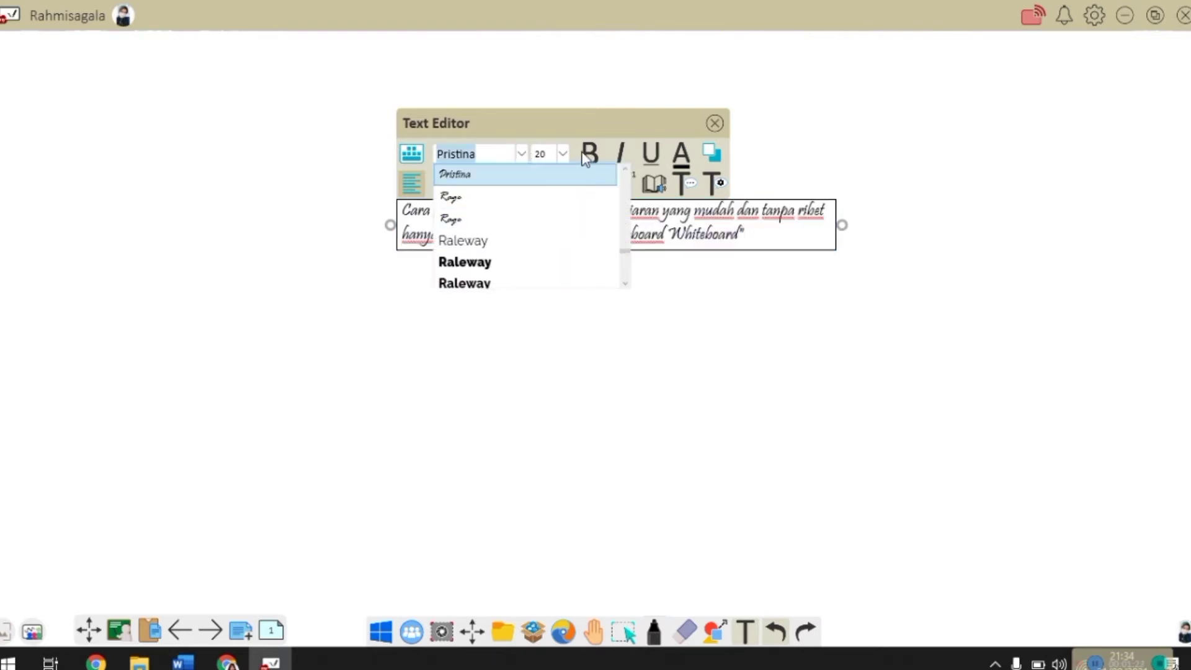
pyautogui.click(567, 144)
pyautogui.click(563, 153)
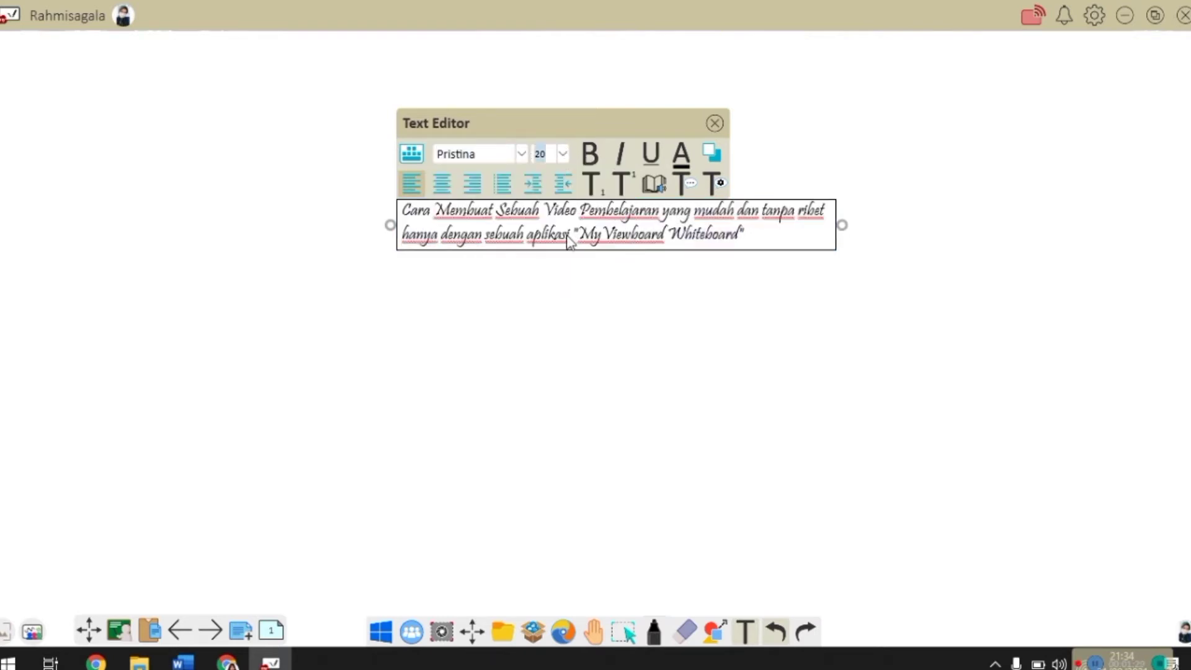
pyautogui.click(541, 267)
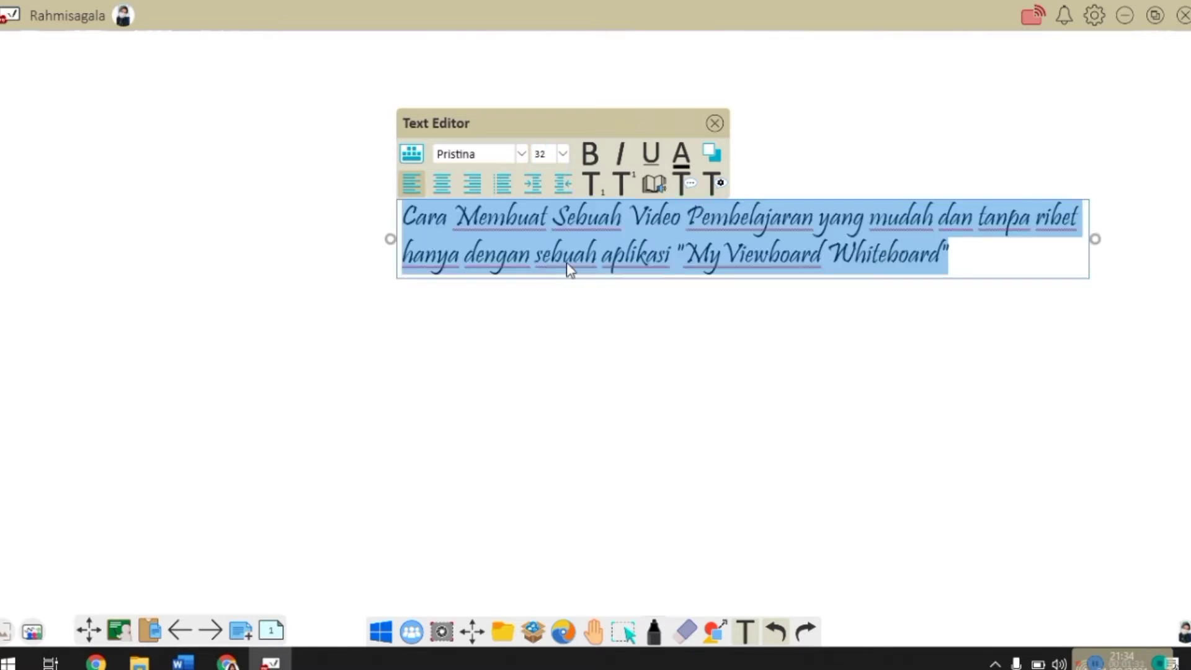
# Step: Finish editing the title text, enlarge it and reposition it to span the page's width
pyautogui.click(1094, 259)
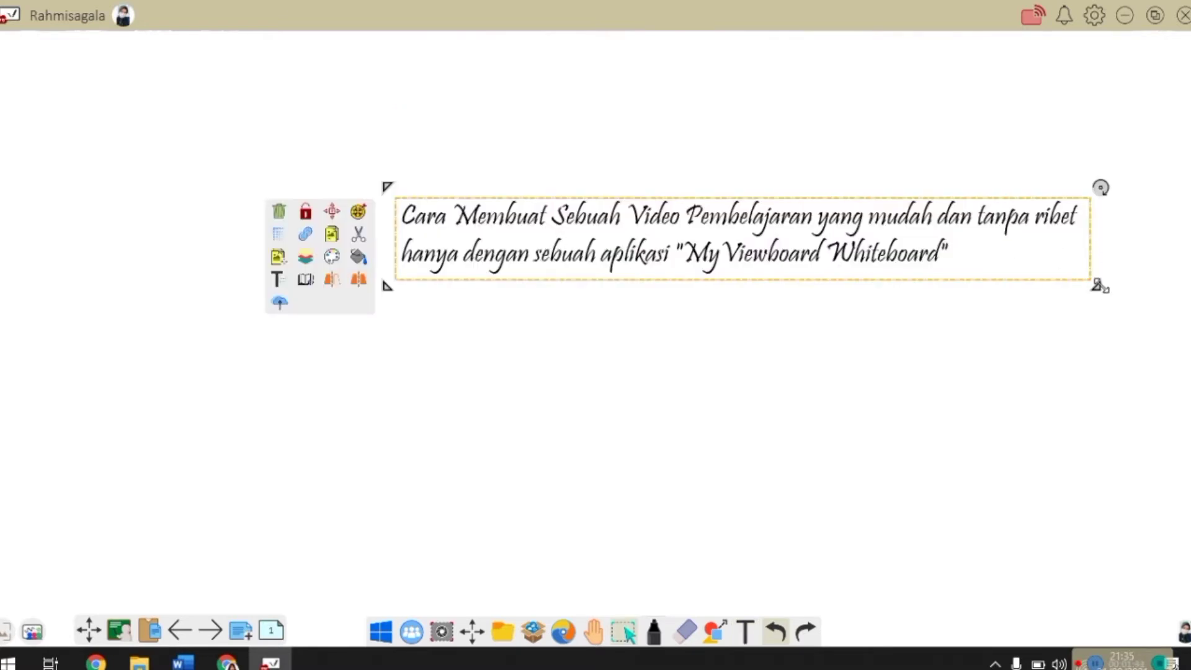
pyautogui.moveTo(1099, 286); pyautogui.dragTo(978, 305)
pyautogui.moveTo(904, 231); pyautogui.dragTo(709, 216)
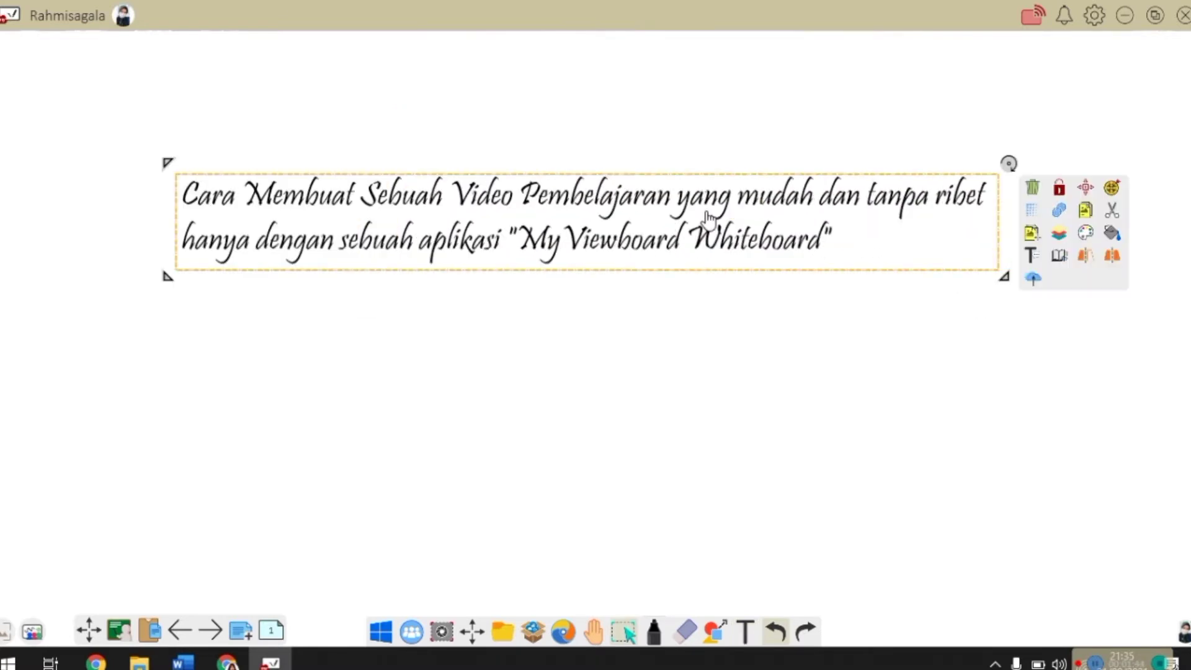
pyautogui.moveTo(1003, 277)
pyautogui.mouseDown()
pyautogui.moveTo(1062, 317)
pyautogui.moveTo(1014, 285)
pyautogui.mouseUp()
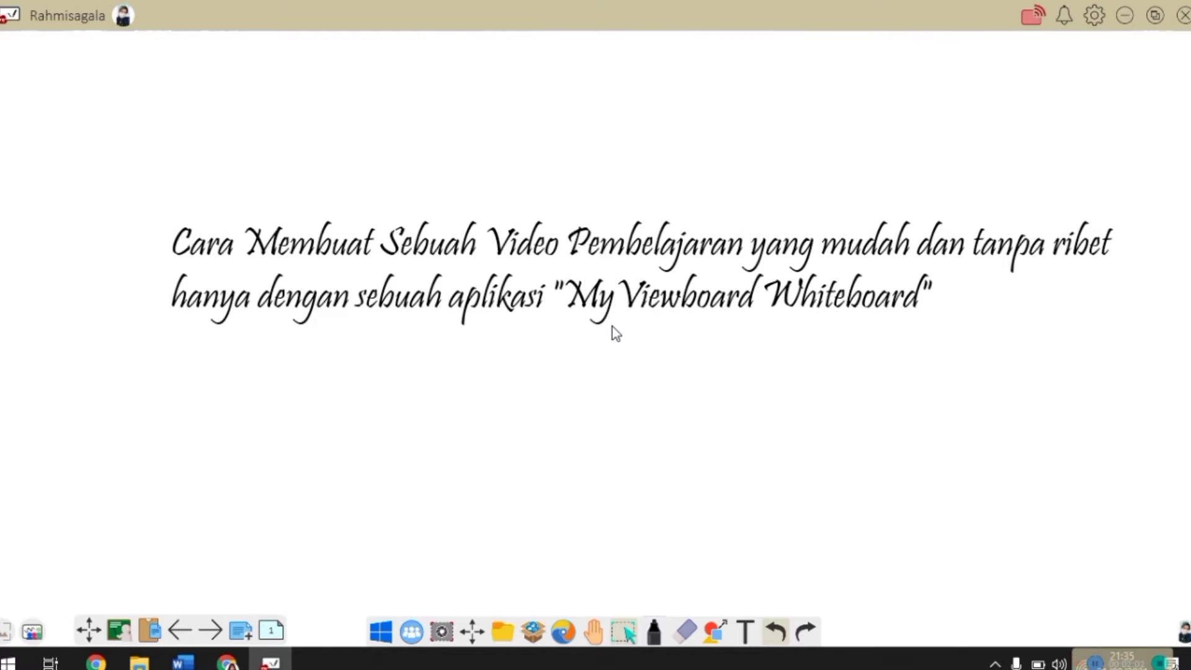
# Step: Handwrite the list items "Bahan PPT" and "Contoh Soal" in black pen beneath the title, each preceded by a dash
pyautogui.click(653, 631)
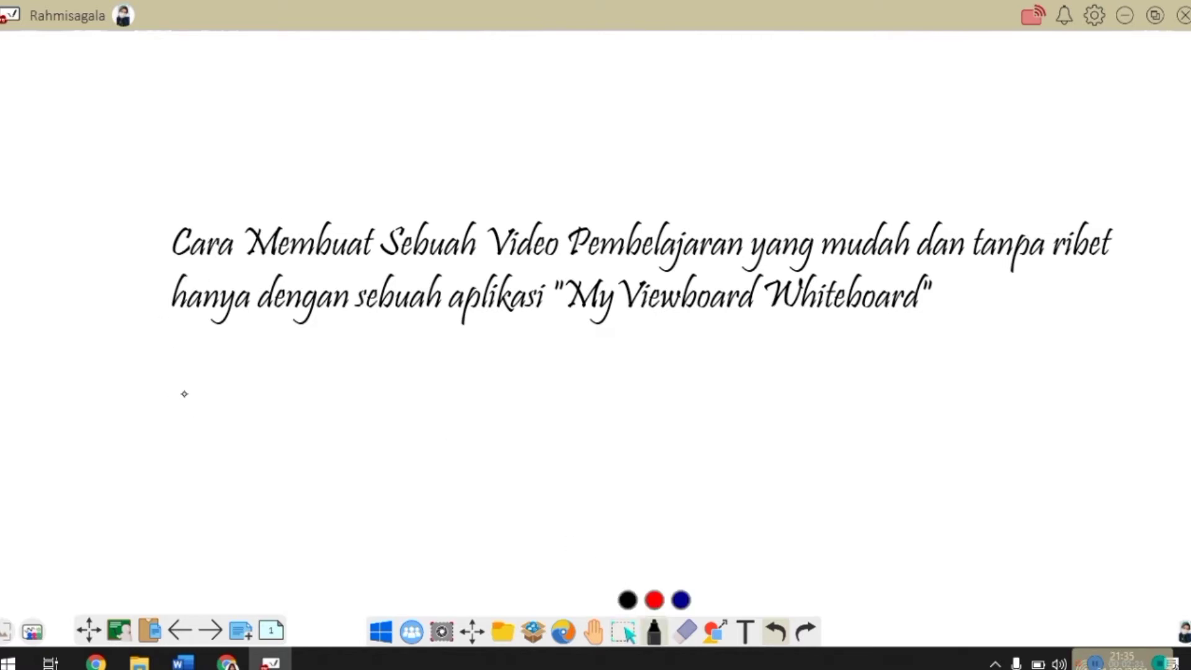
pyautogui.moveTo(172, 392)
pyautogui.mouseDown()
pyautogui.moveTo(208, 381)
pyautogui.moveTo(235, 398)
pyautogui.moveTo(339, 388)
pyautogui.moveTo(358, 407)
pyautogui.mouseUp()
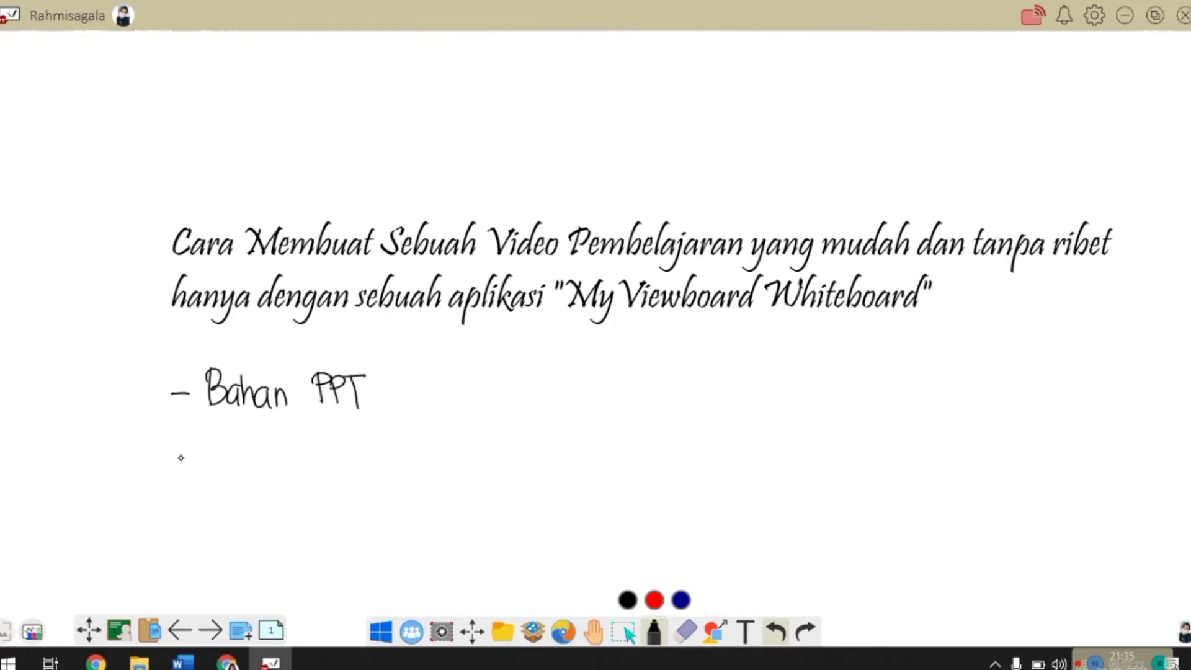
pyautogui.moveTo(171, 462)
pyautogui.mouseDown()
pyautogui.moveTo(273, 473)
pyautogui.moveTo(341, 459)
pyautogui.moveTo(368, 469)
pyautogui.mouseUp()
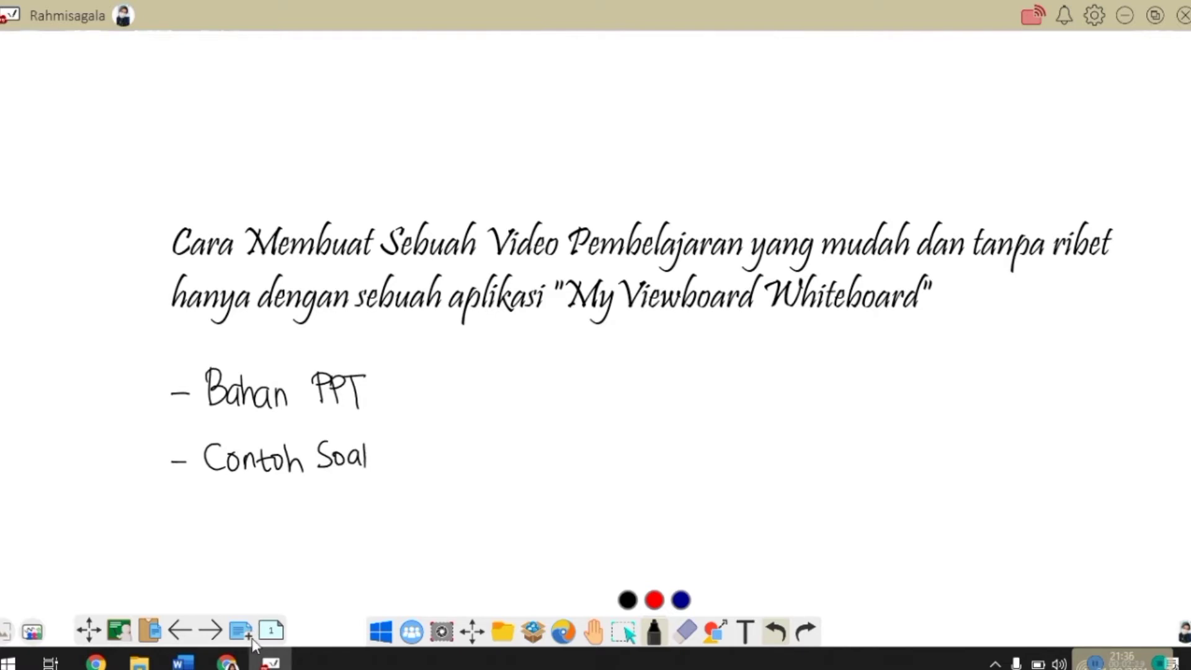
# Step: Add a new page and import the "macam mac..." PowerPoint file from drive D: onto it, with its slides as objects
pyautogui.click(240, 633)
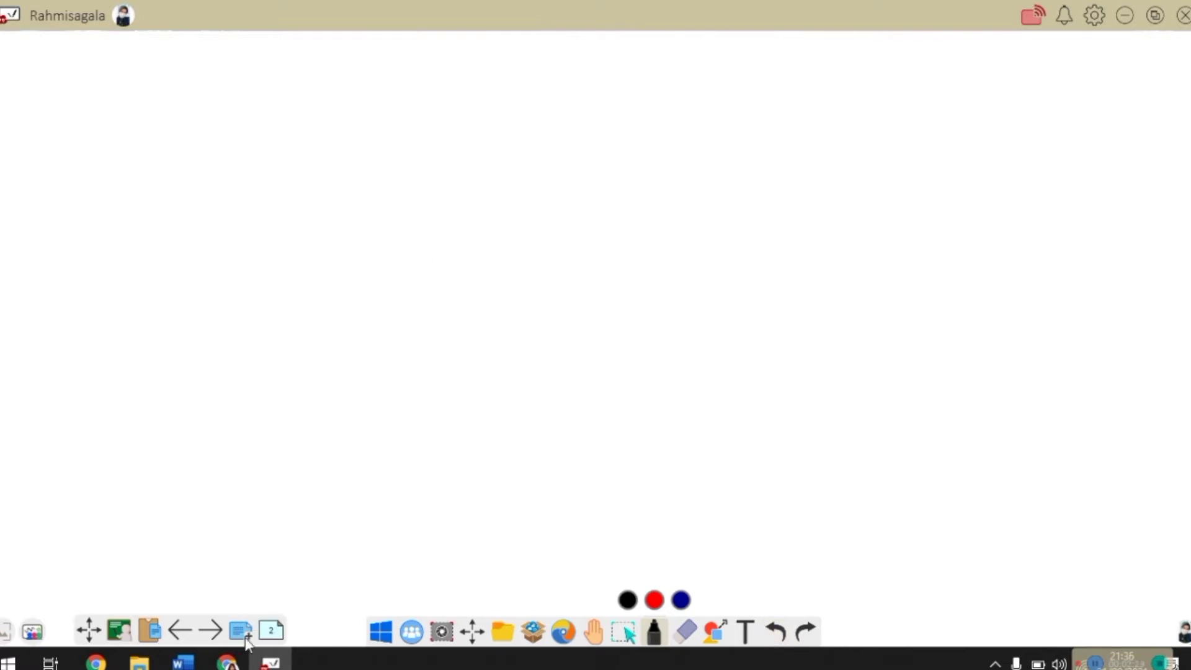
pyautogui.click(536, 635)
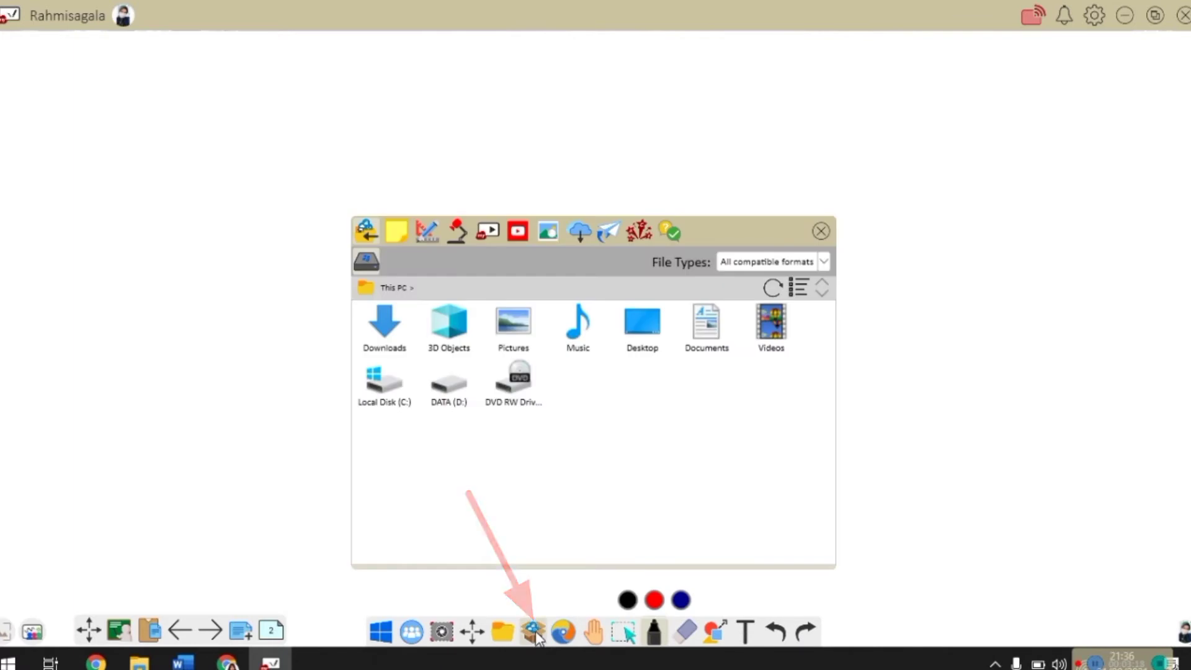
pyautogui.doubleClick(441, 403)
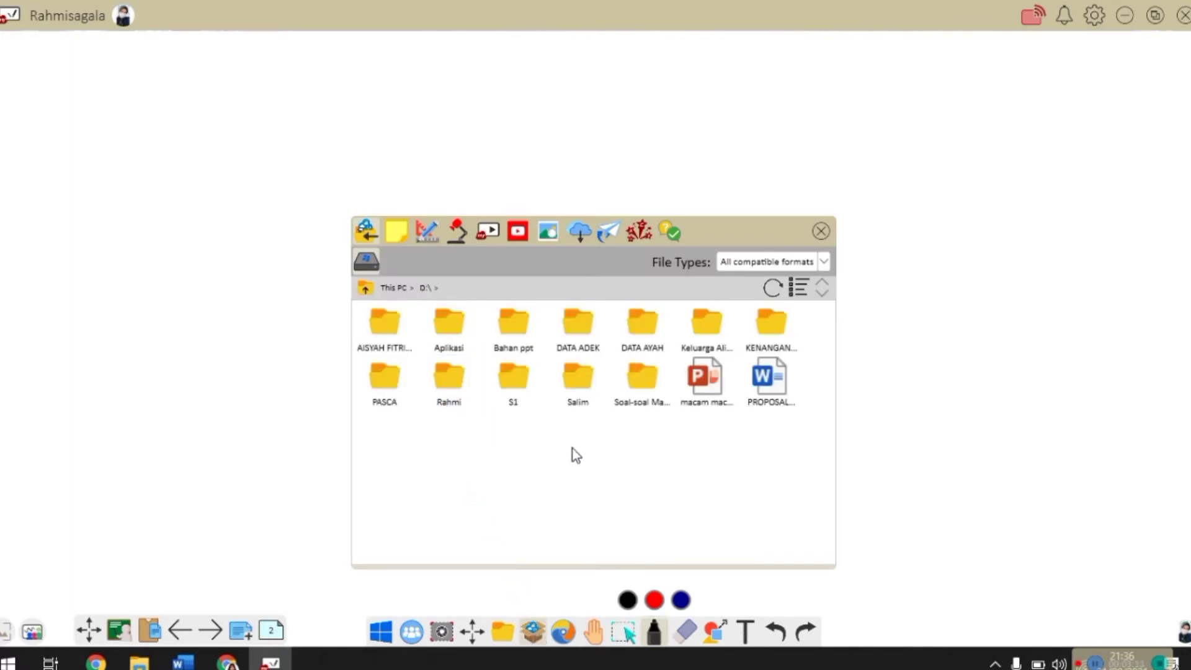
pyautogui.moveTo(705, 380); pyautogui.dragTo(853, 222)
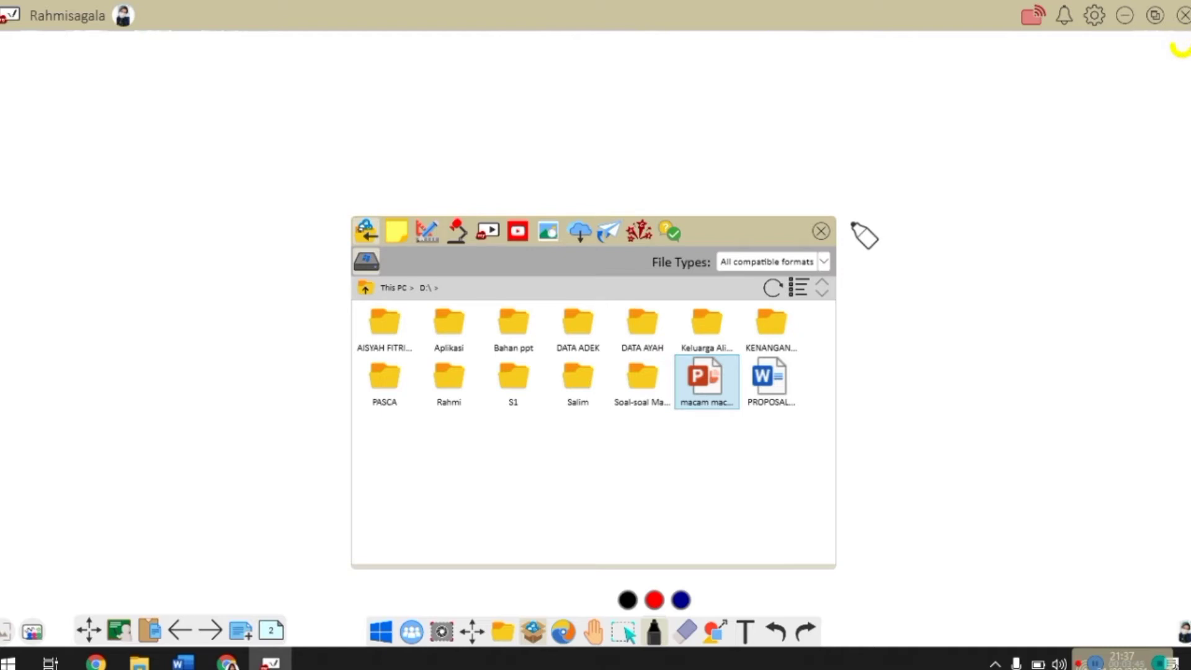
pyautogui.moveTo(854, 224); pyautogui.dragTo(854, 225)
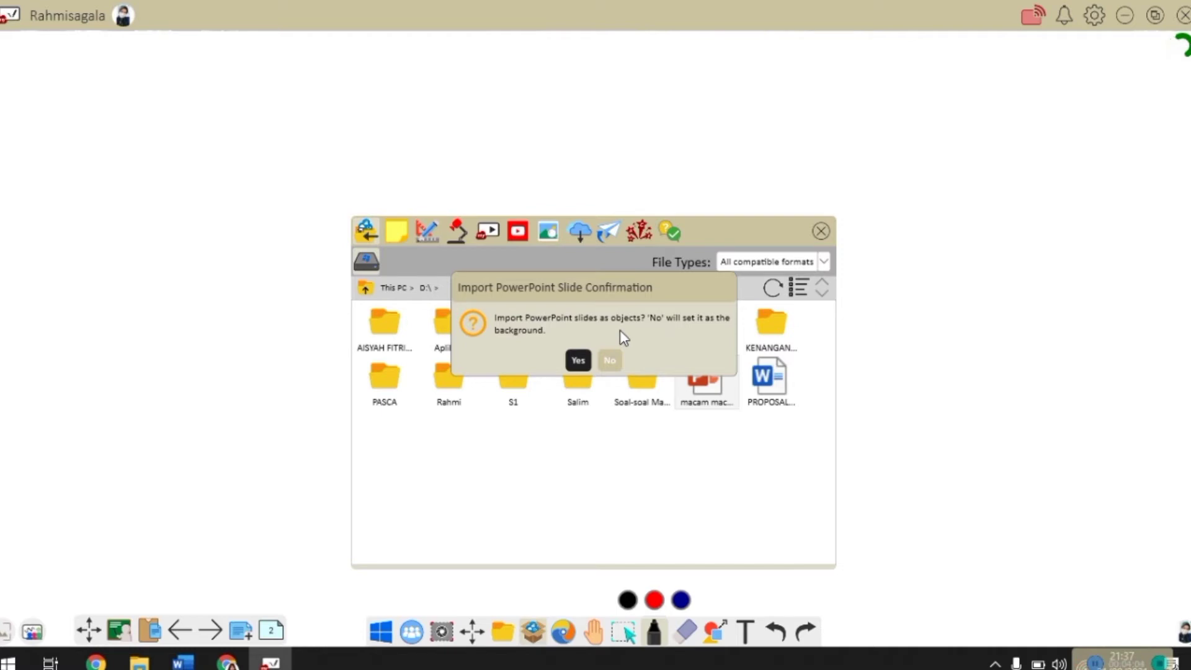
pyautogui.click(576, 361)
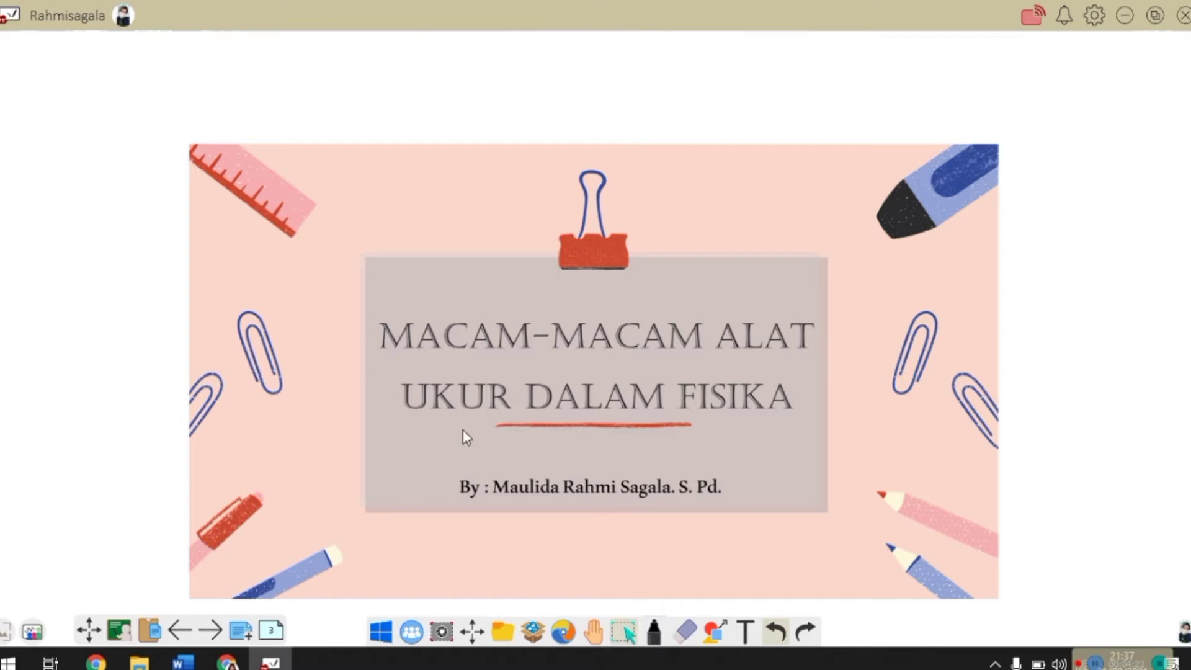
# Step: On the "Timbangan Gantung Digital" slide, underline "Ketelitian pada alat" in black pen and "0,001 kg" in red
pyautogui.click(211, 630)
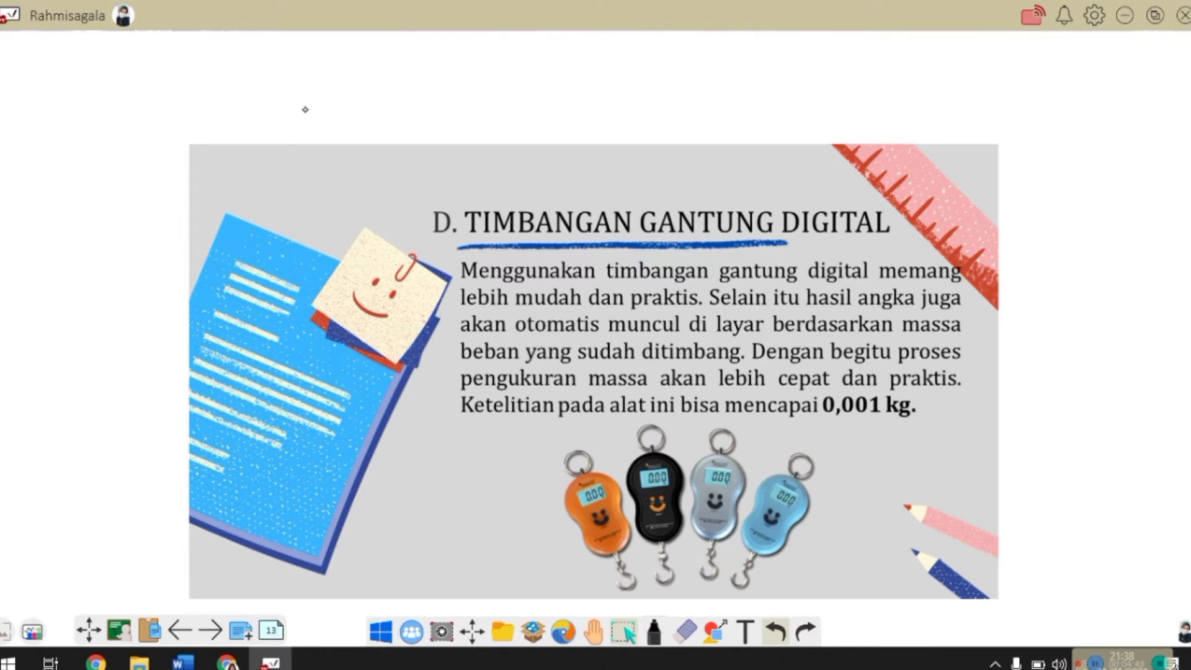
pyautogui.click(654, 631)
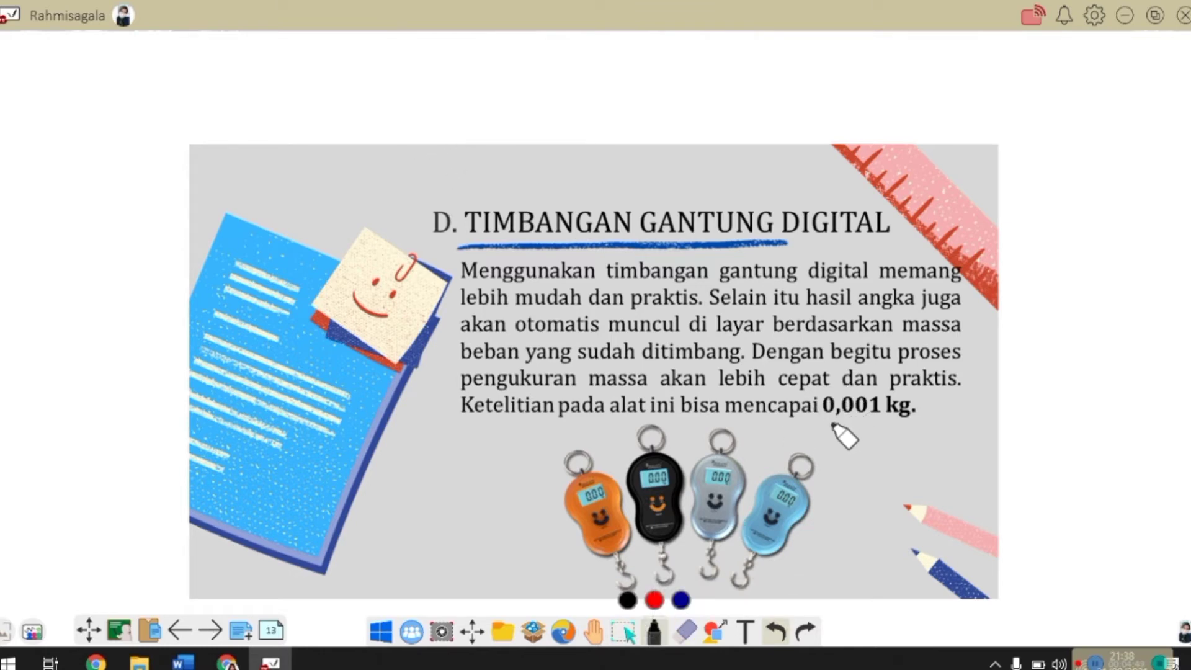
pyautogui.moveTo(455, 417); pyautogui.dragTo(649, 413)
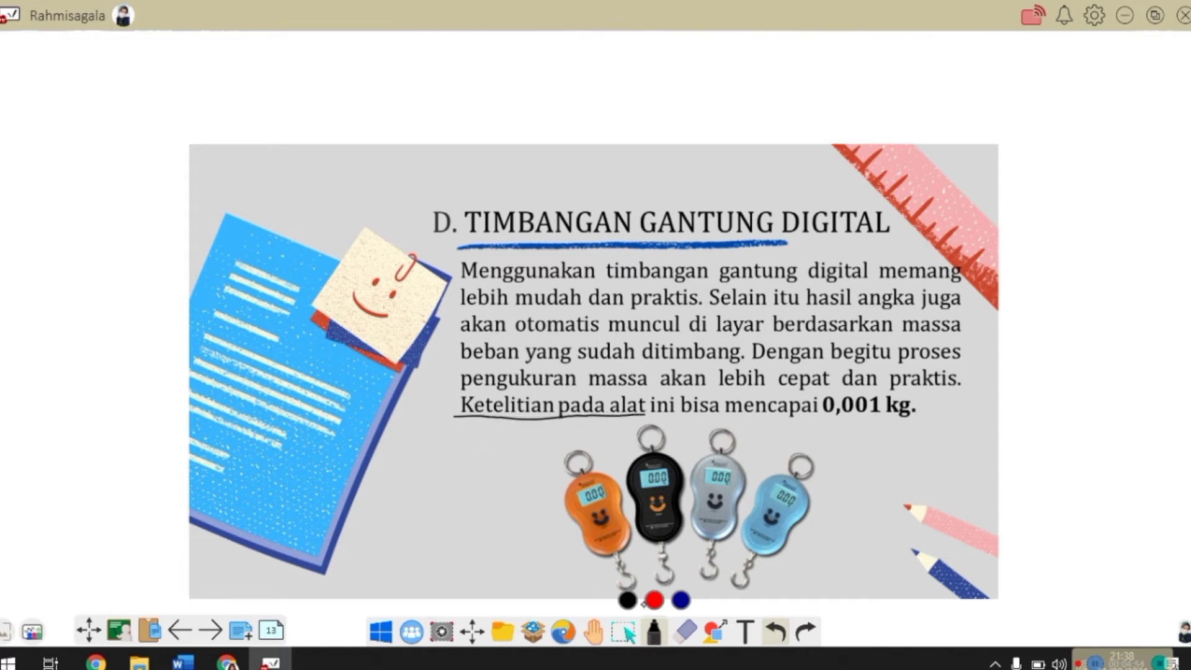
pyautogui.click(652, 600)
pyautogui.moveTo(819, 432)
pyautogui.mouseDown()
pyautogui.moveTo(895, 426)
pyautogui.moveTo(874, 386)
pyautogui.moveTo(814, 397)
pyautogui.moveTo(805, 411)
pyautogui.moveTo(848, 427)
pyautogui.mouseUp()
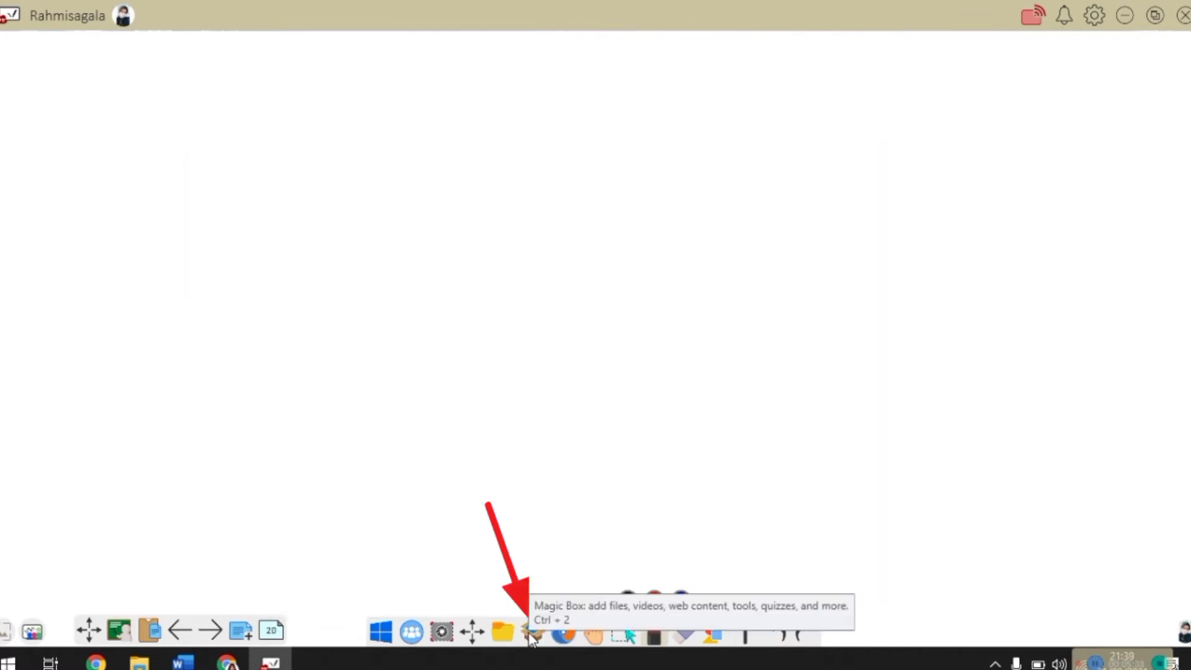
# Step: Search YouTube videos from the blank page 20 for "materi objek ipa dan pengamatannya"
pyautogui.click(533, 633)
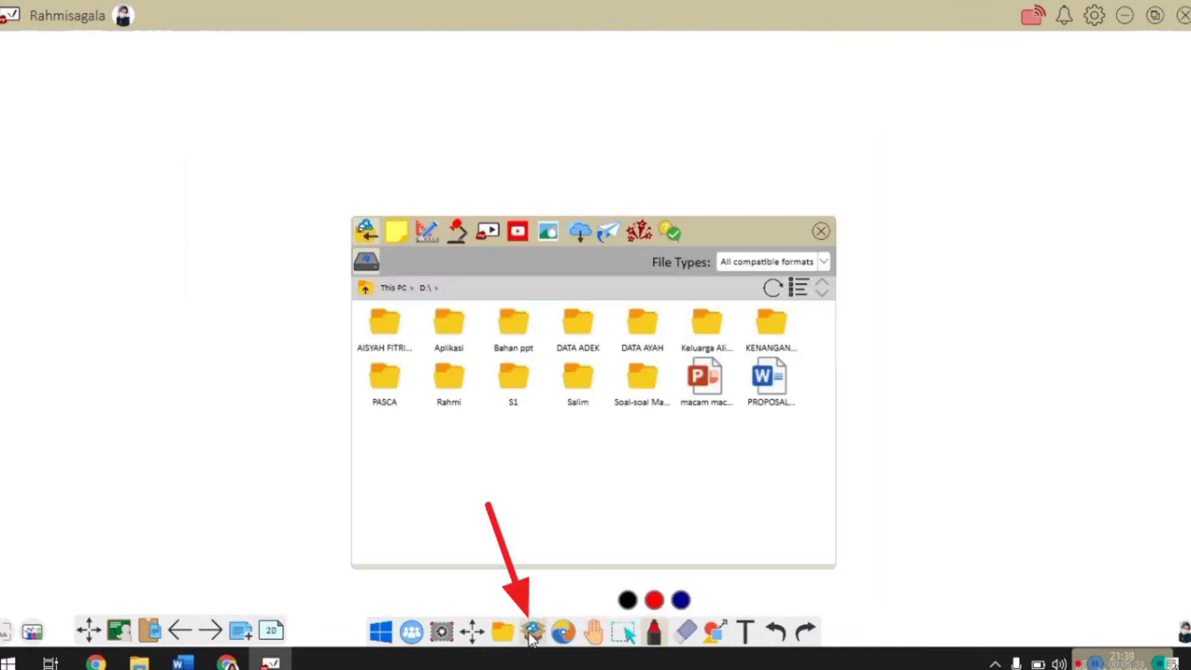
pyautogui.click(519, 236)
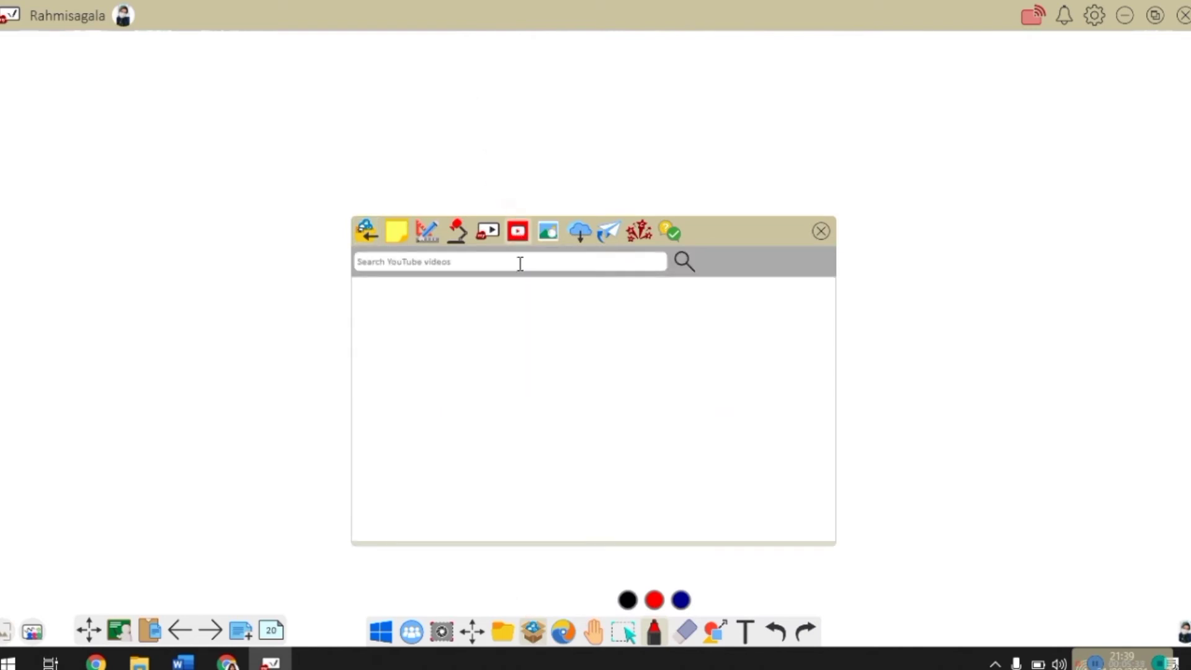
pyautogui.click(521, 263)
pyautogui.write('materi objek ipa dan pengamatannya')
pyautogui.click(684, 263)
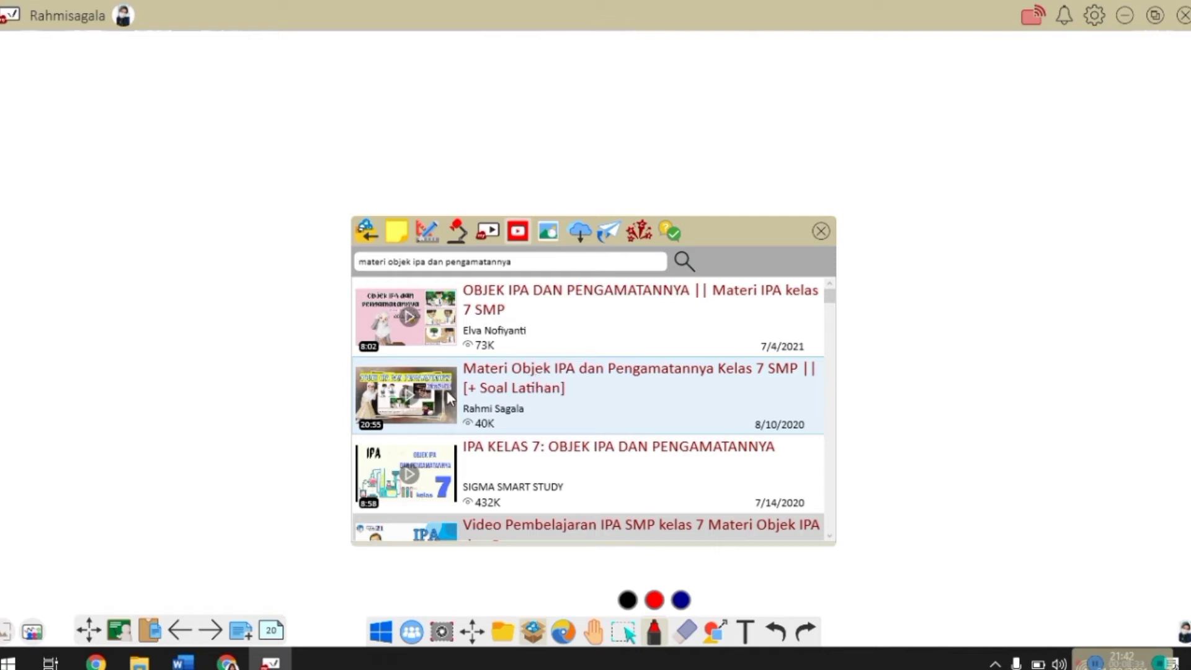
# Step: Place the video "Materi Objek IPA dan Pengamatannya Kelas 7 SMP || [+ Soal Latihan]" on the page, close the search window and play the video
pyautogui.moveTo(446, 390); pyautogui.dragTo(903, 444)
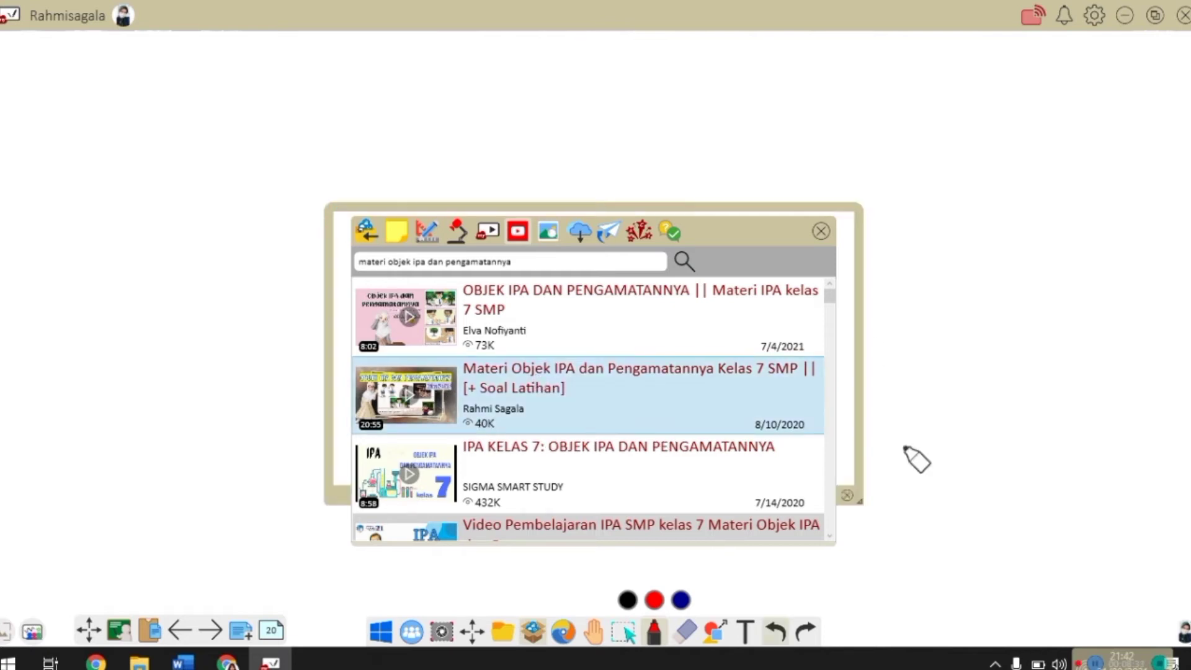
pyautogui.click(820, 233)
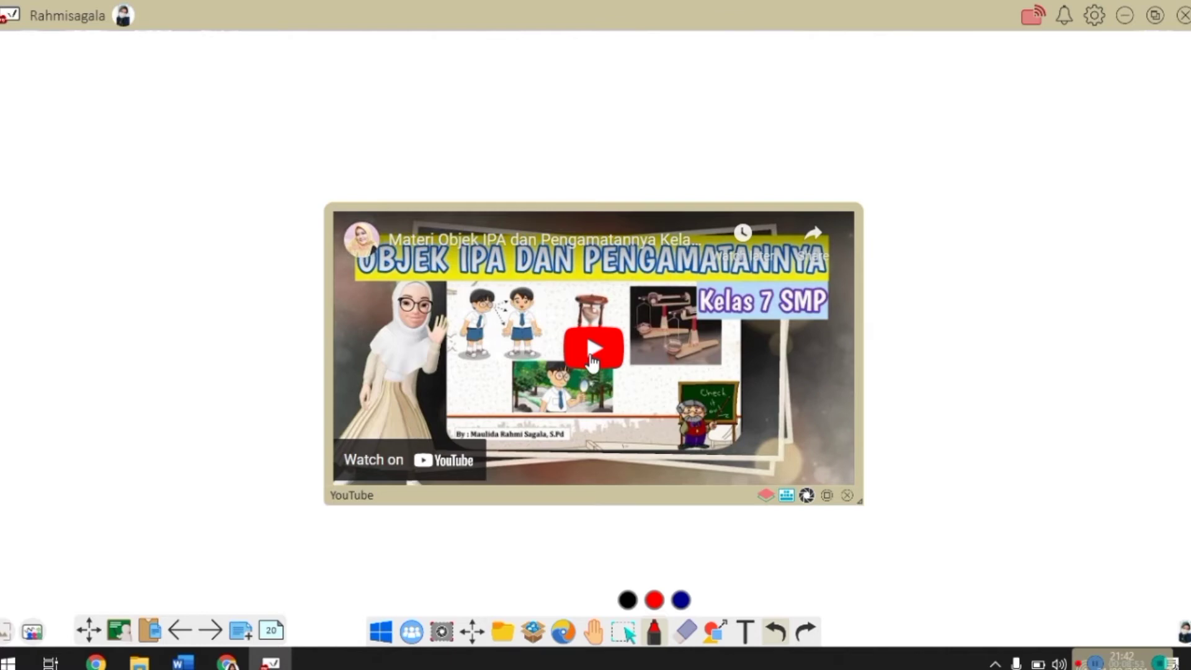
pyautogui.click(592, 349)
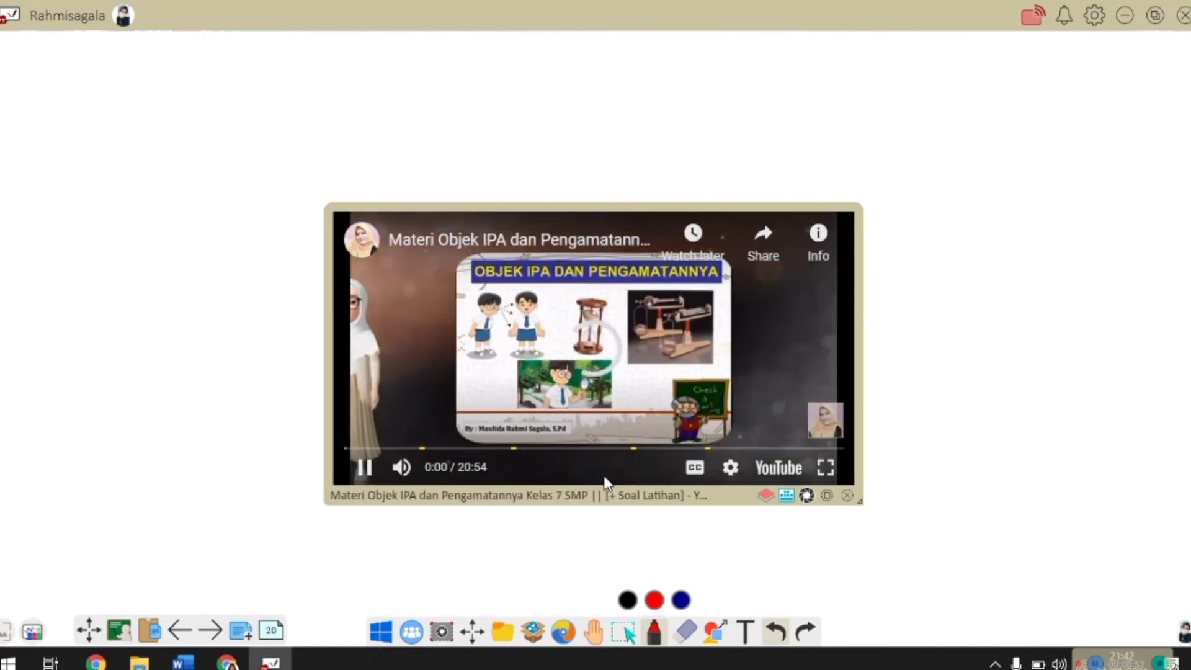